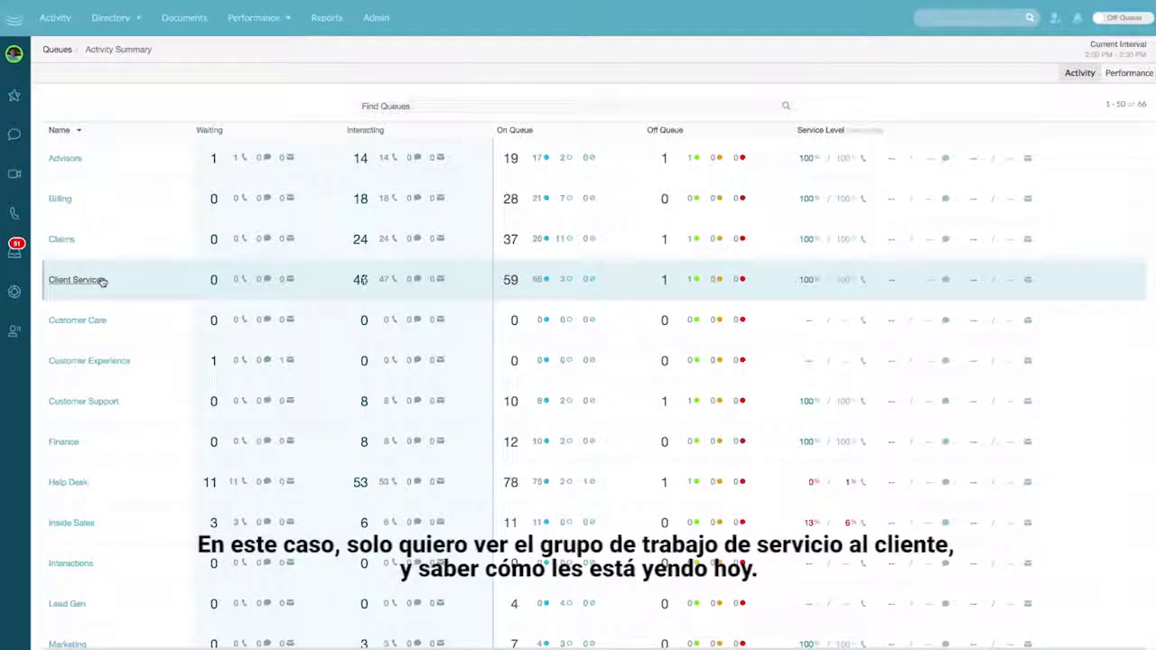
# - Open the Client Services queue details and filter its agent list by 'spanish'
pyautogui.click(102, 281)
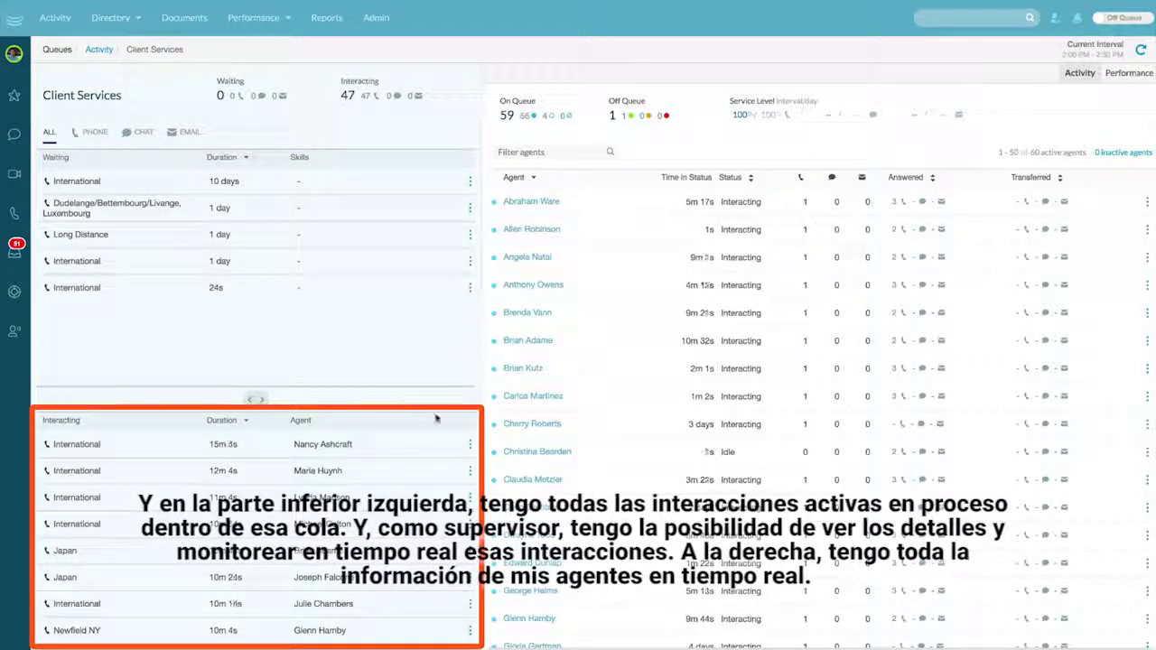
pyautogui.moveTo(454, 446)
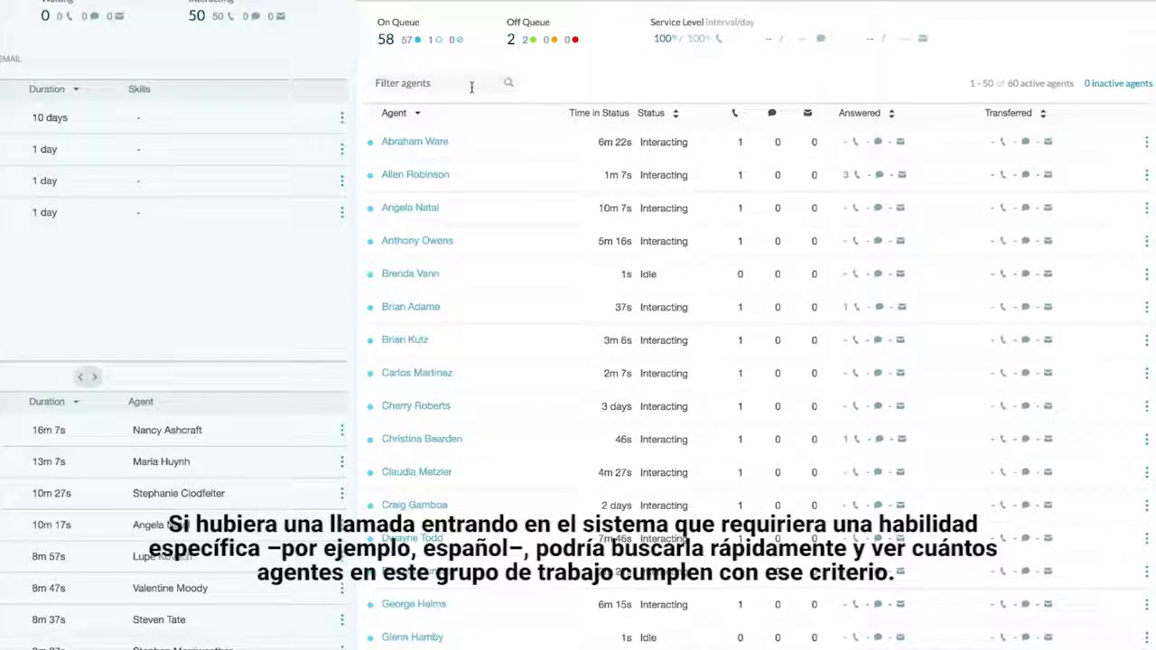
pyautogui.write('spanish')
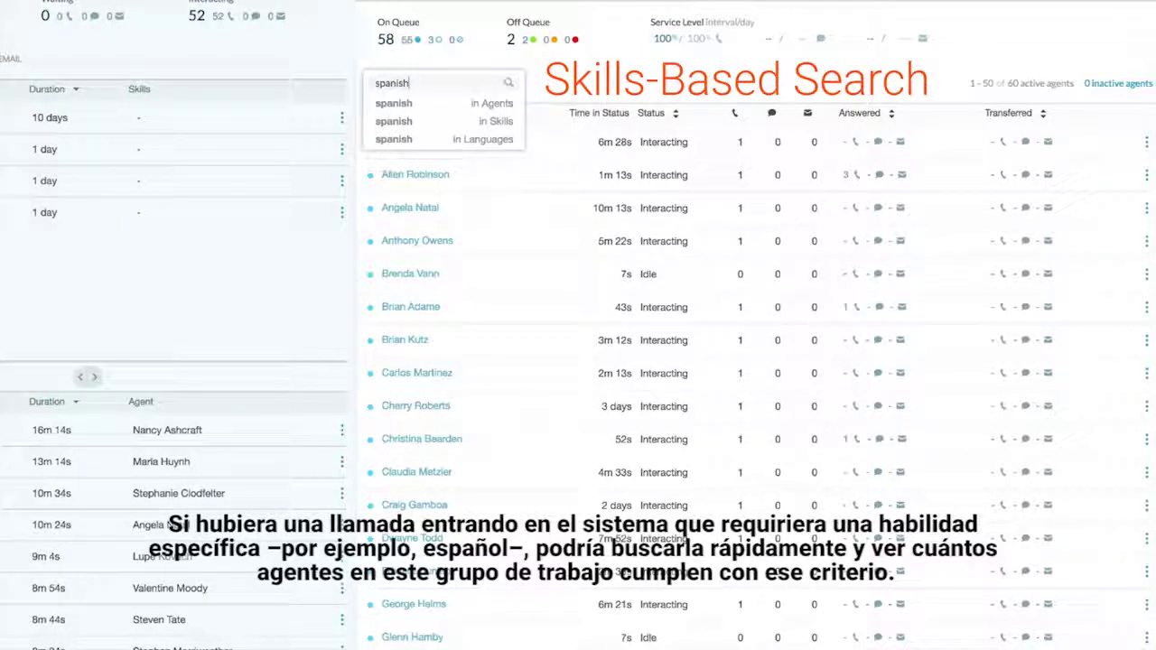
pyautogui.click(598, 80)
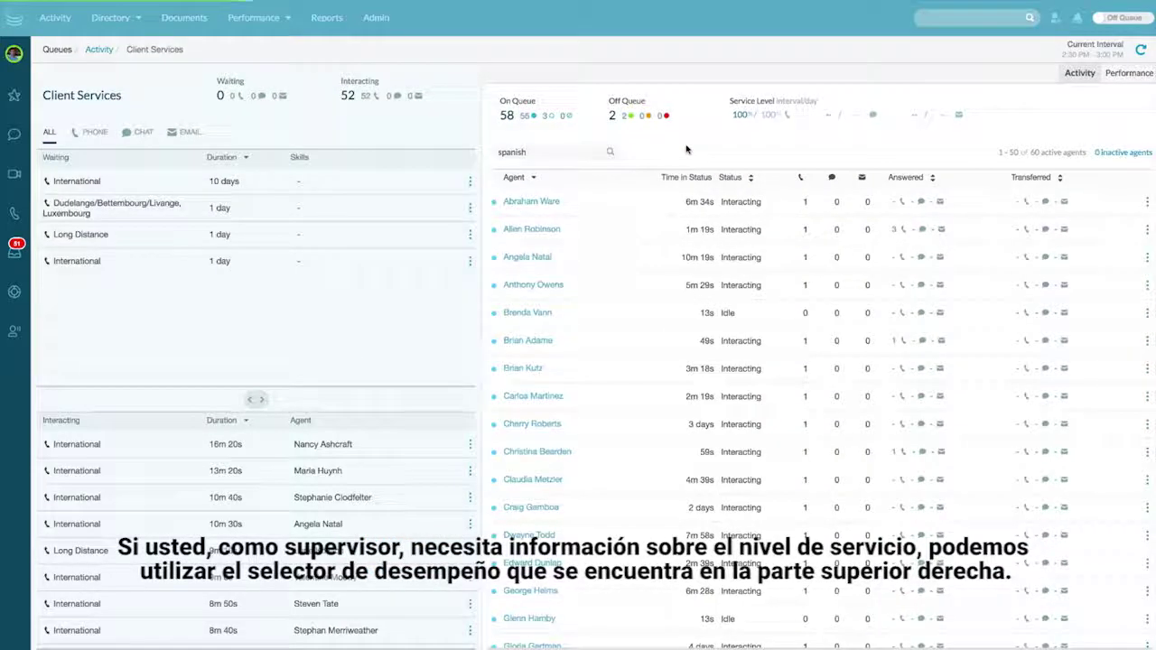
# - Review the queue's May 30, 2017 half-hour Performance statistics, checking chat and then phone intervals
pyautogui.click(1130, 72)
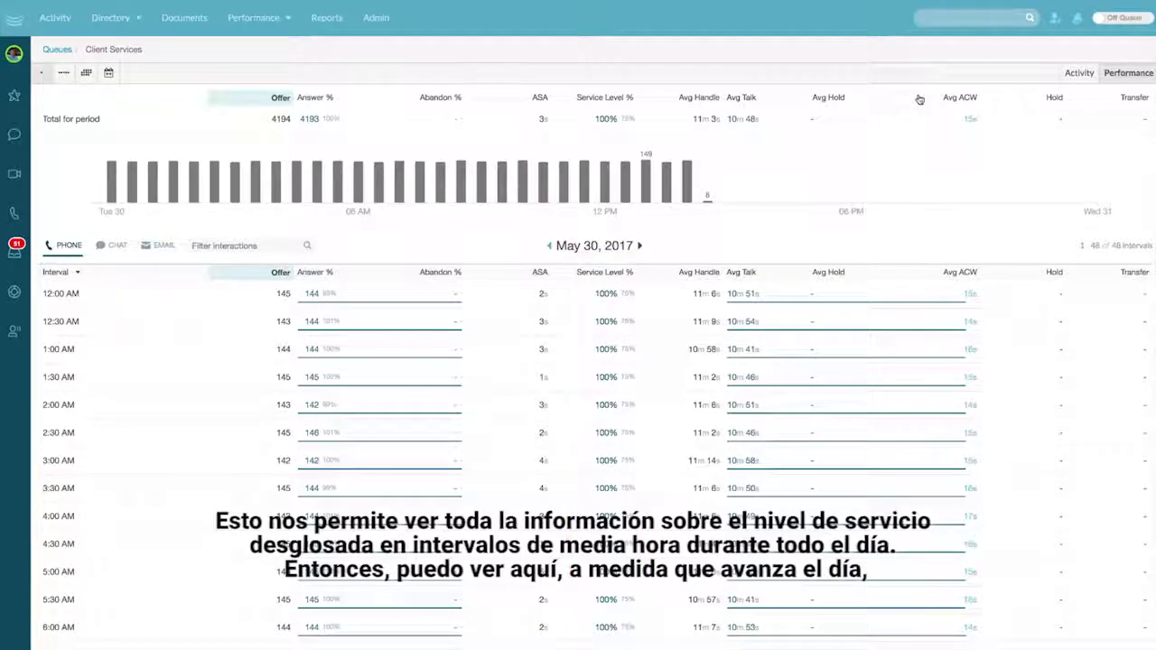
pyautogui.scroll(-1, 380, 300)
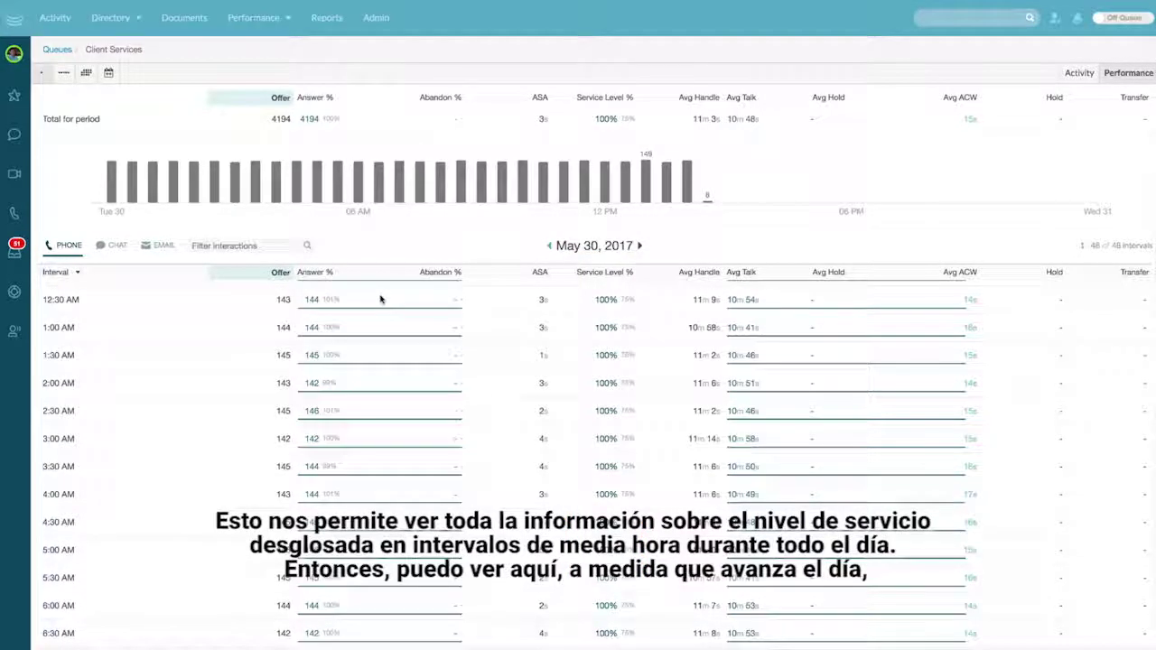
pyautogui.scroll(-4, 380, 300)
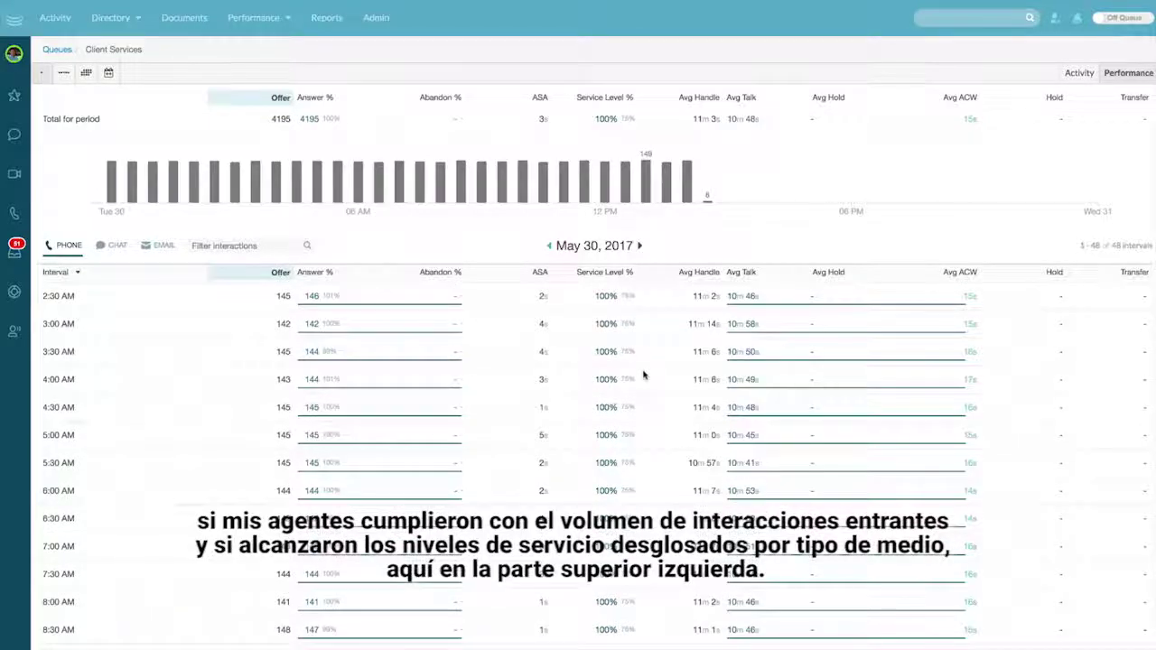
pyautogui.click(105, 246)
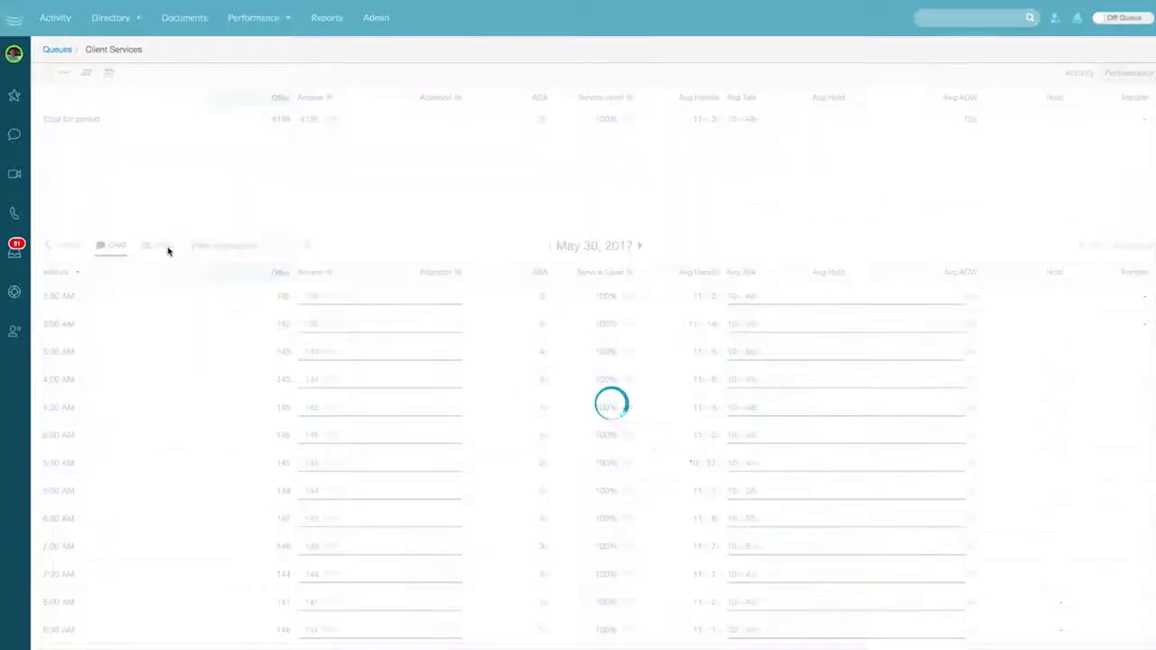
pyautogui.click(70, 246)
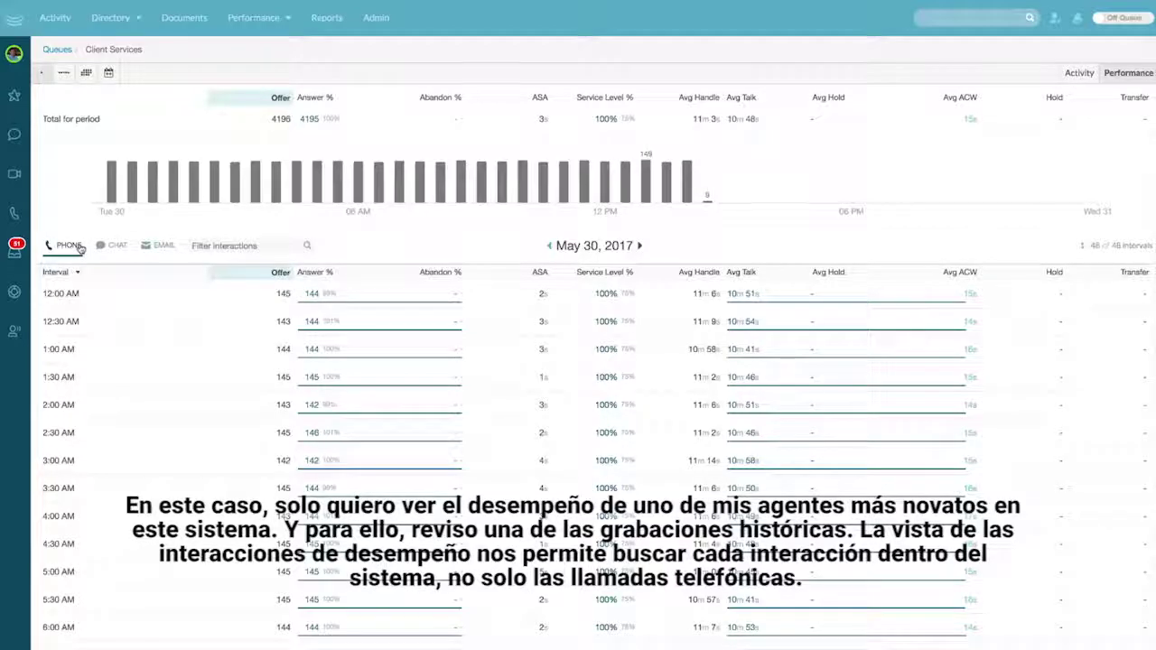
# - Search Performance > Interactions for the agent's calls over Week to Date
pyautogui.click(262, 17)
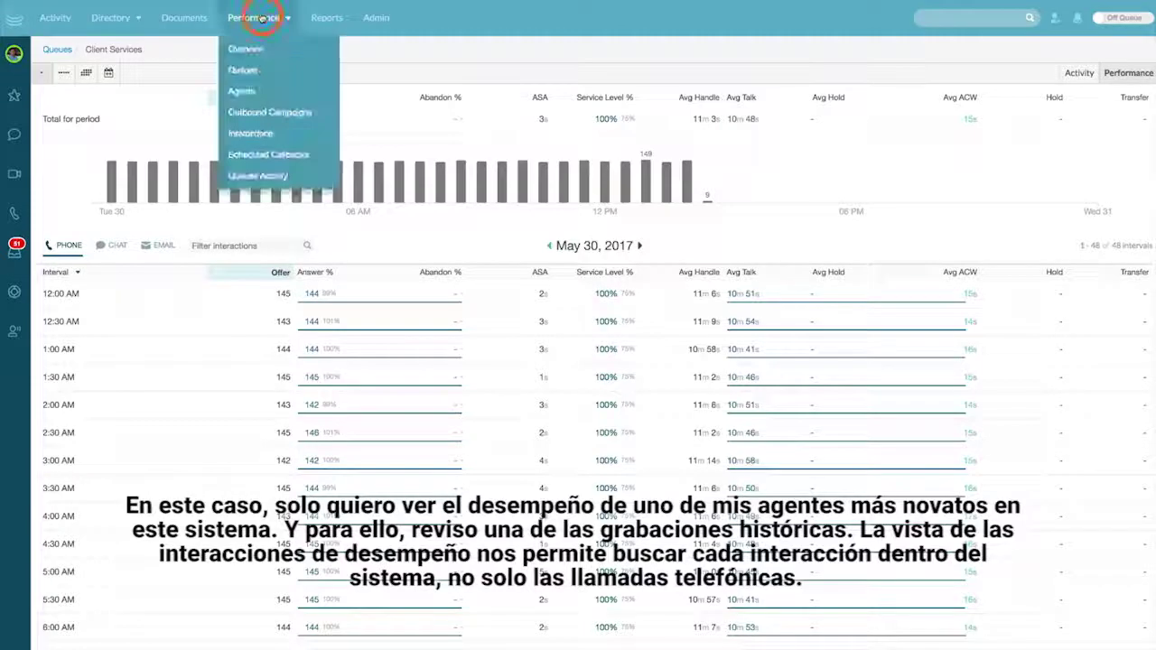
pyautogui.click(253, 134)
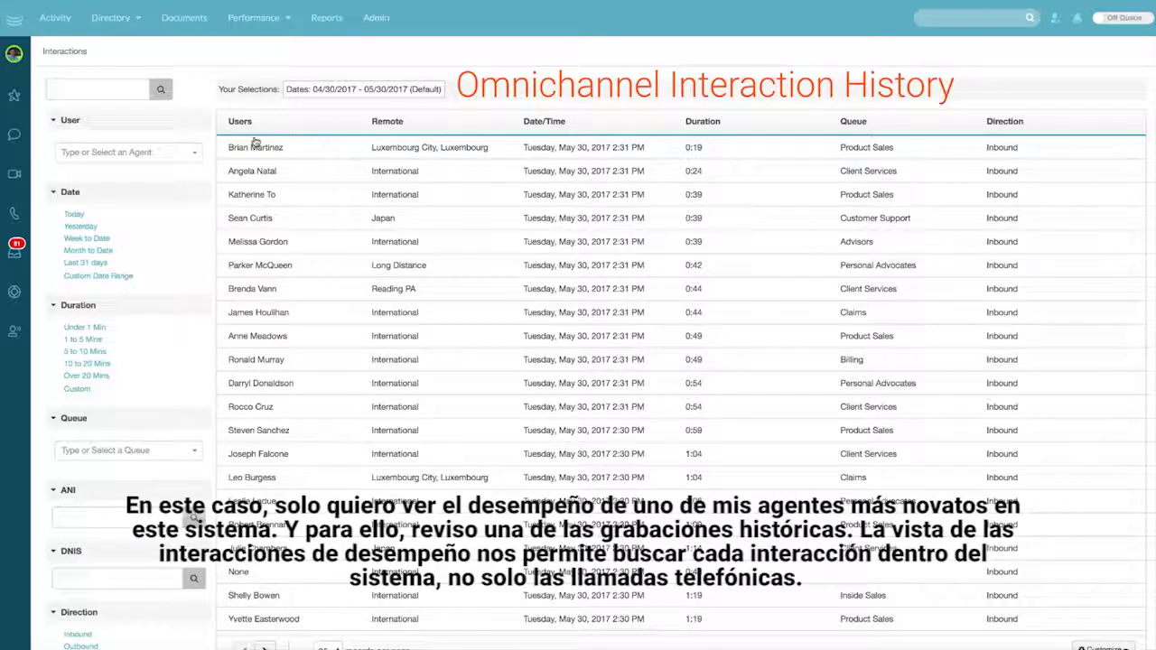
pyautogui.click(128, 152)
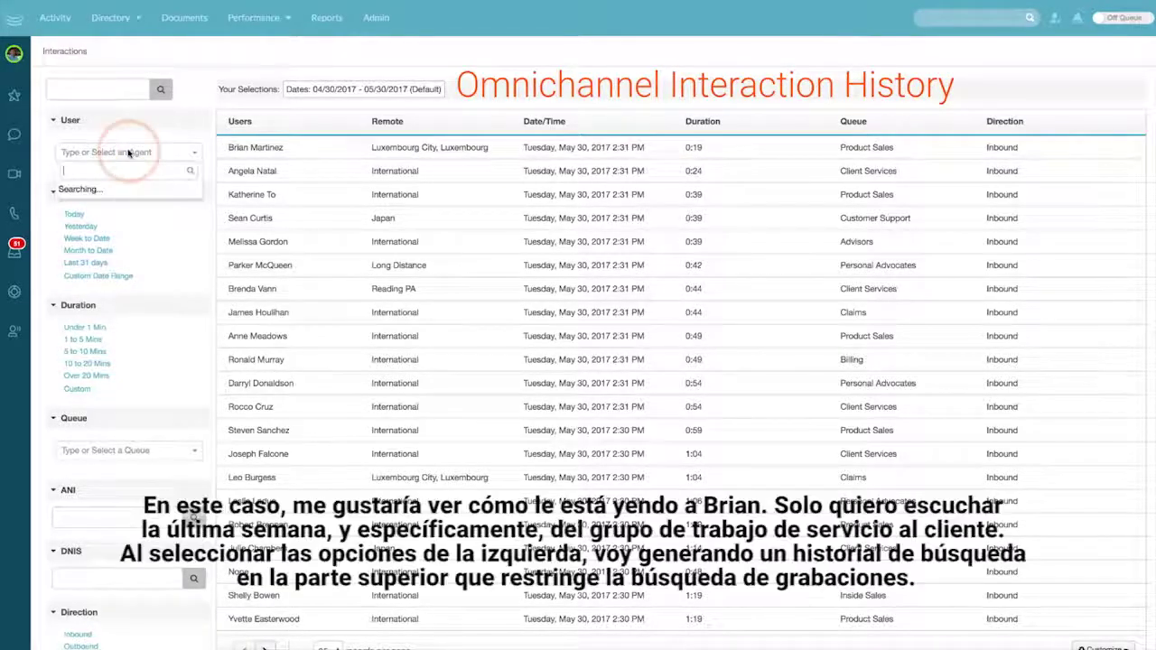
pyautogui.write('brian')
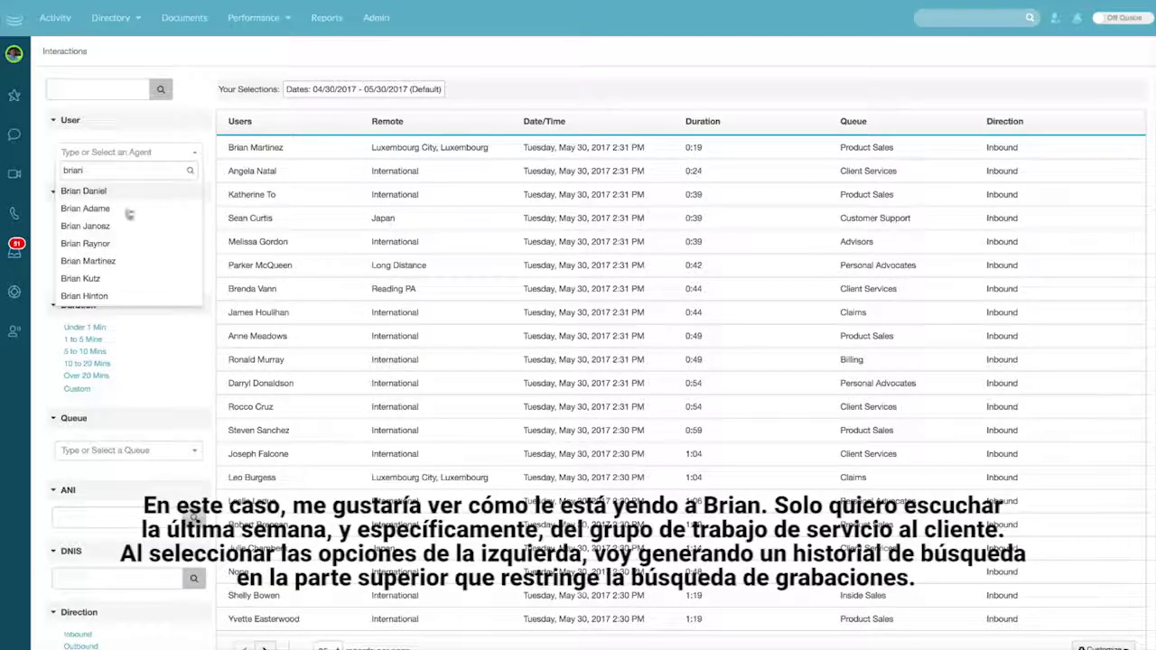
pyautogui.click(122, 278)
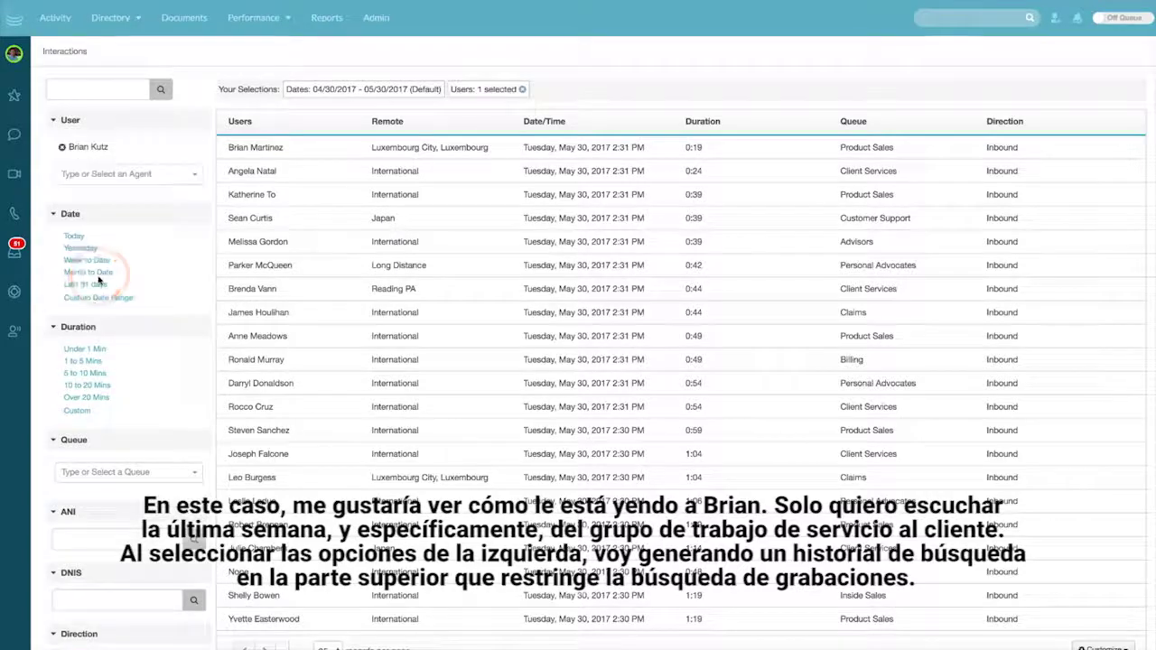
pyautogui.click(95, 260)
# - Narrow the search to the Client Services queue and open the 2:16 PM call
pyautogui.click(102, 472)
pyautogui.write('client')
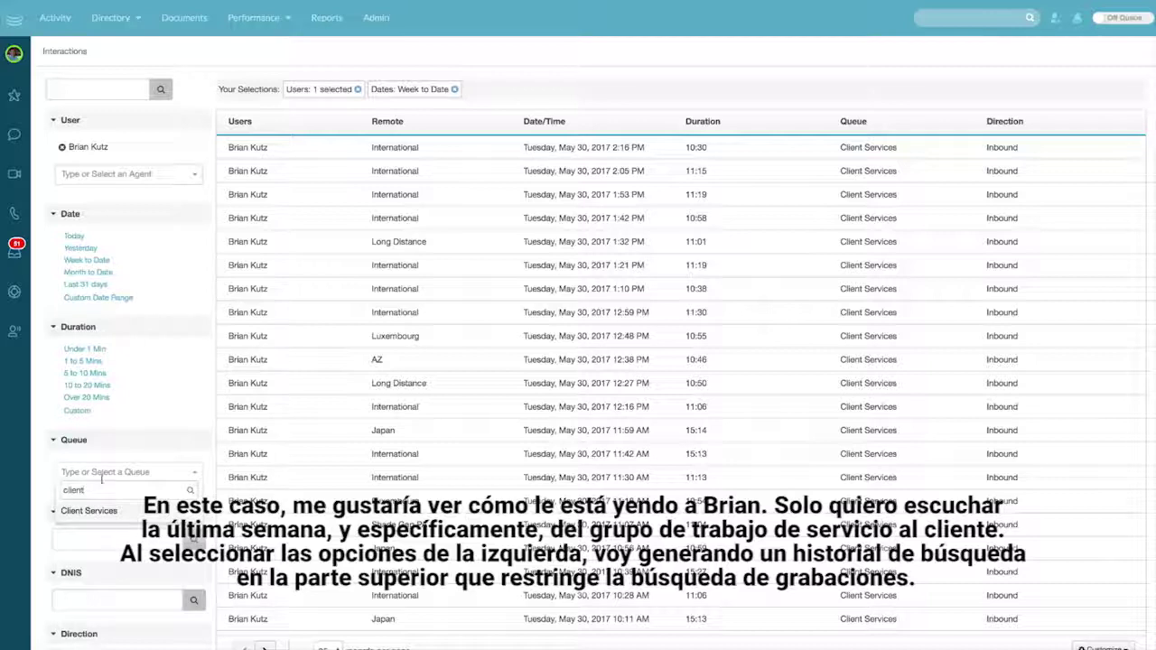
pyautogui.click(117, 520)
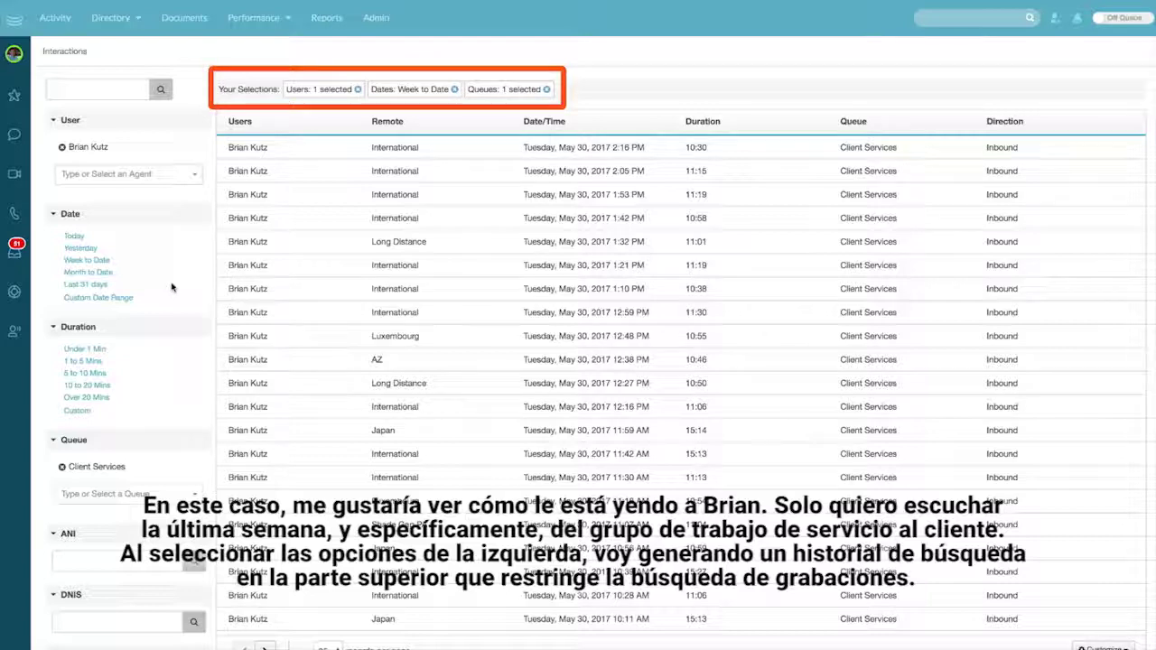
pyautogui.click(378, 150)
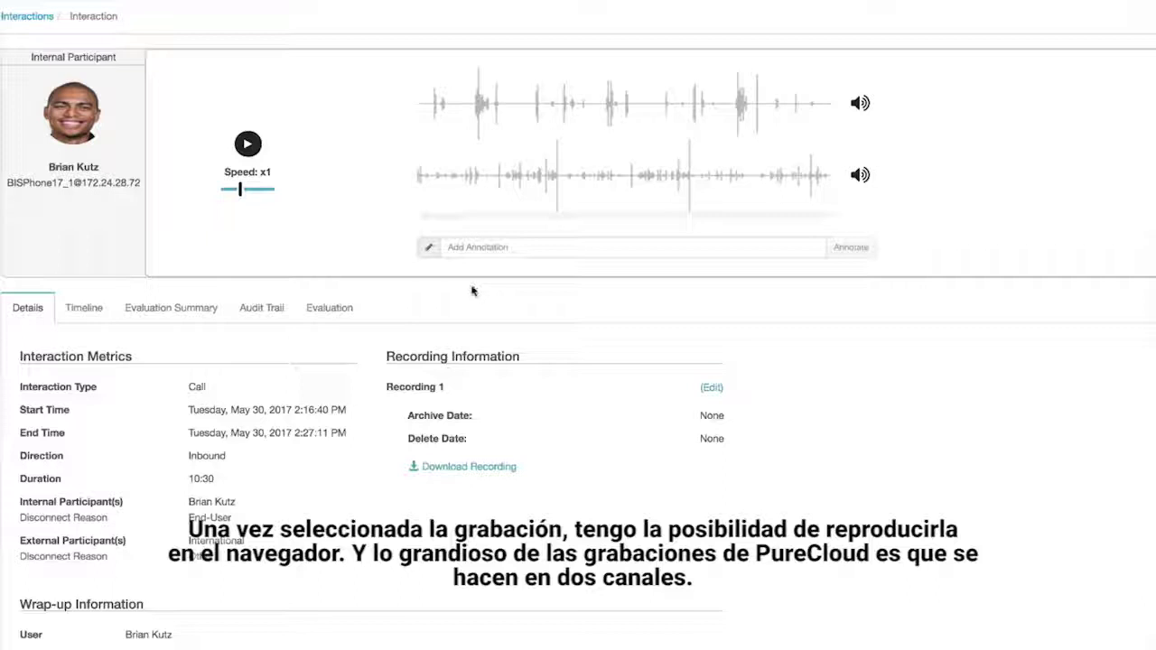
# - Play the call recording with louder agent and customer audio tracks
pyautogui.click(245, 143)
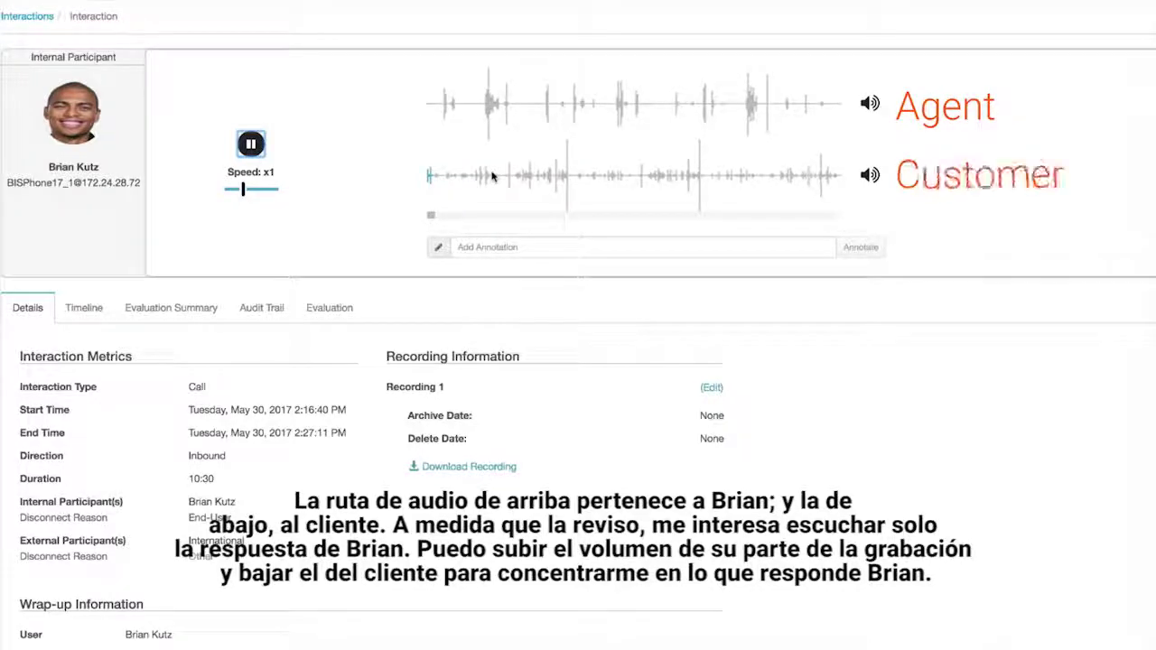
pyautogui.click(870, 103)
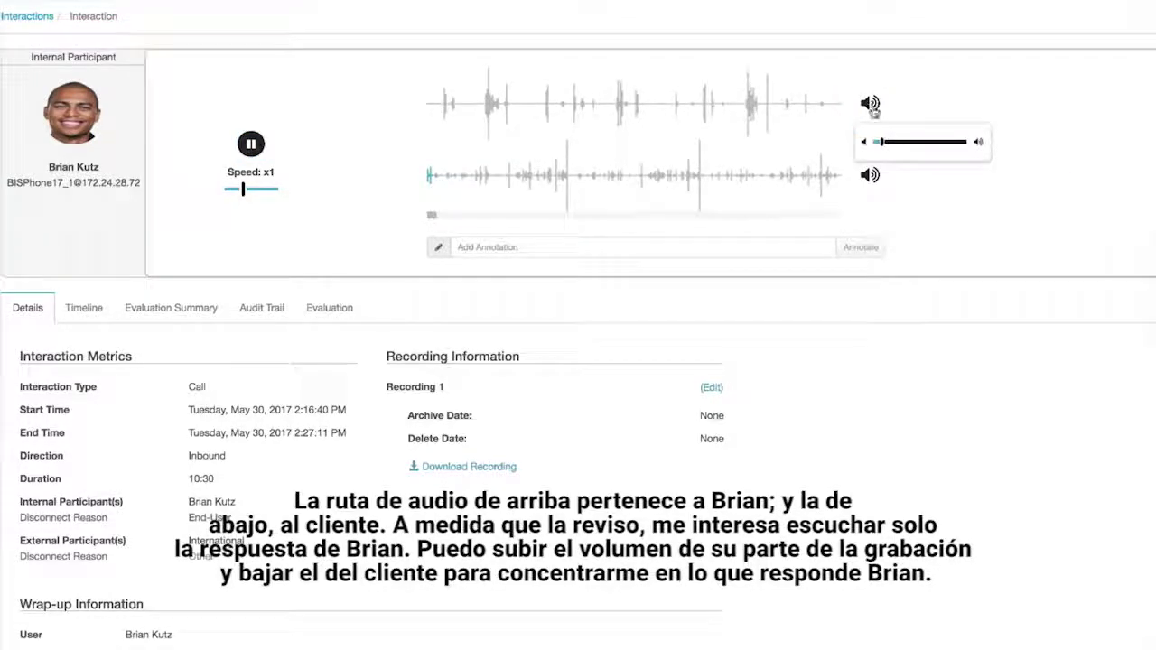
pyautogui.moveTo(883, 146); pyautogui.dragTo(935, 148)
pyautogui.click(868, 175)
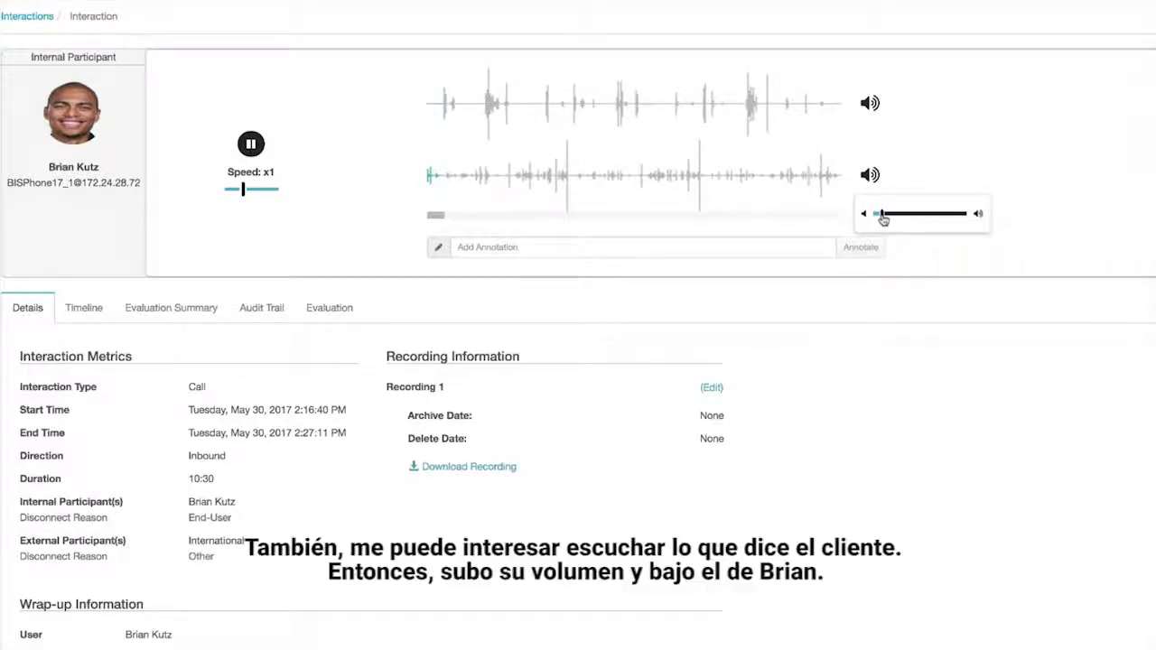
pyautogui.moveTo(882, 217); pyautogui.dragTo(921, 218)
pyautogui.moveTo(871, 104)
pyautogui.click(890, 147)
# - Add a 'great jo' annotation to the recording
pyautogui.click(498, 245)
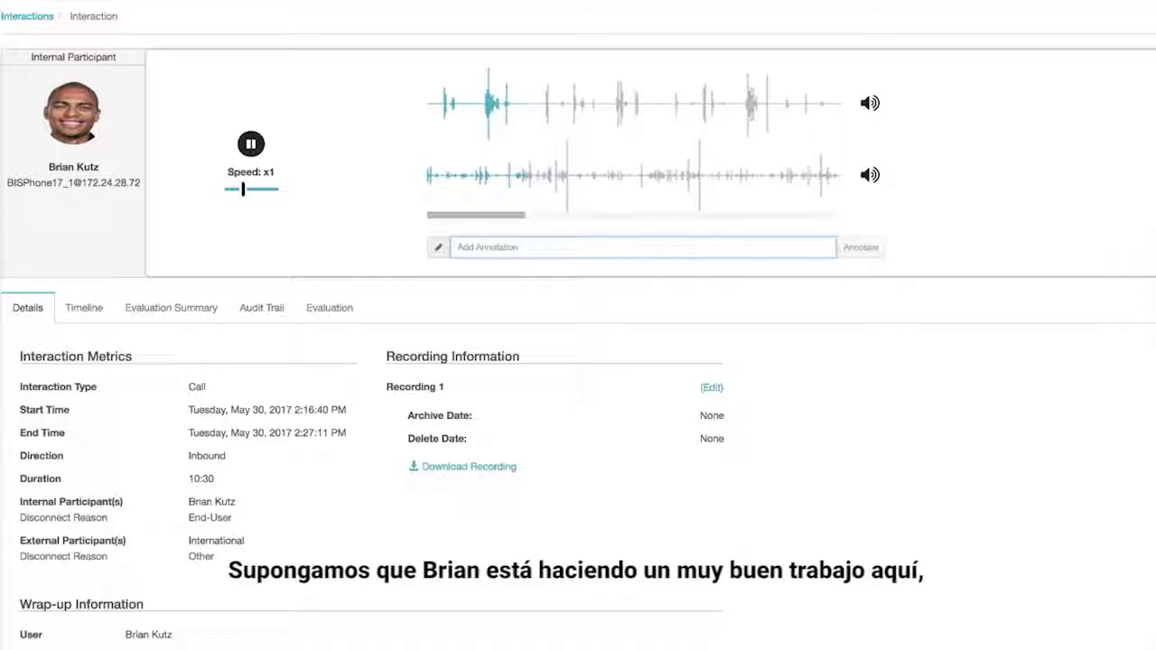
pyautogui.write('great job!')
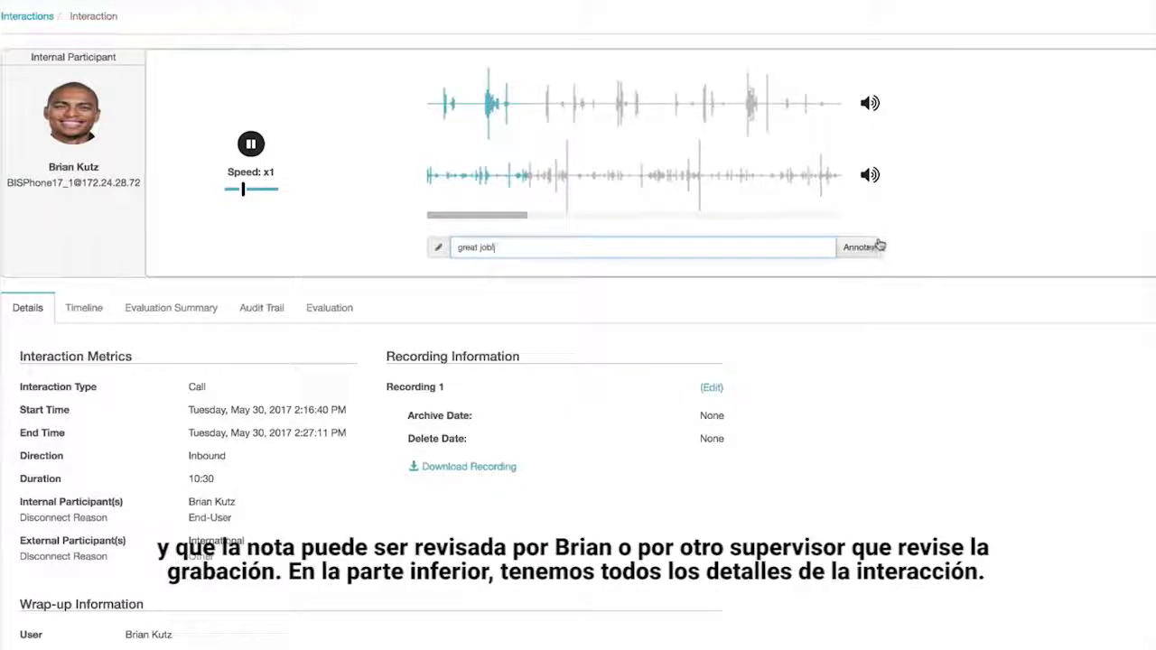
pyautogui.click(869, 247)
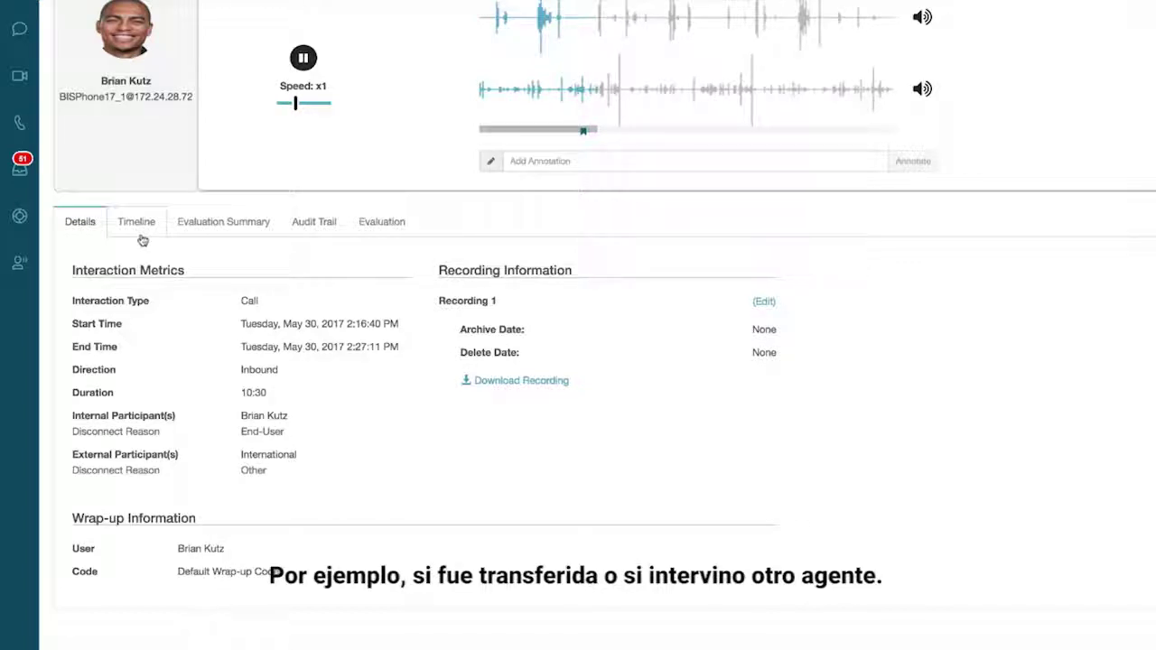
# - Zoom the conversation timeline to where the agent answered, then show the call's Evaluation Summary
pyautogui.click(136, 221)
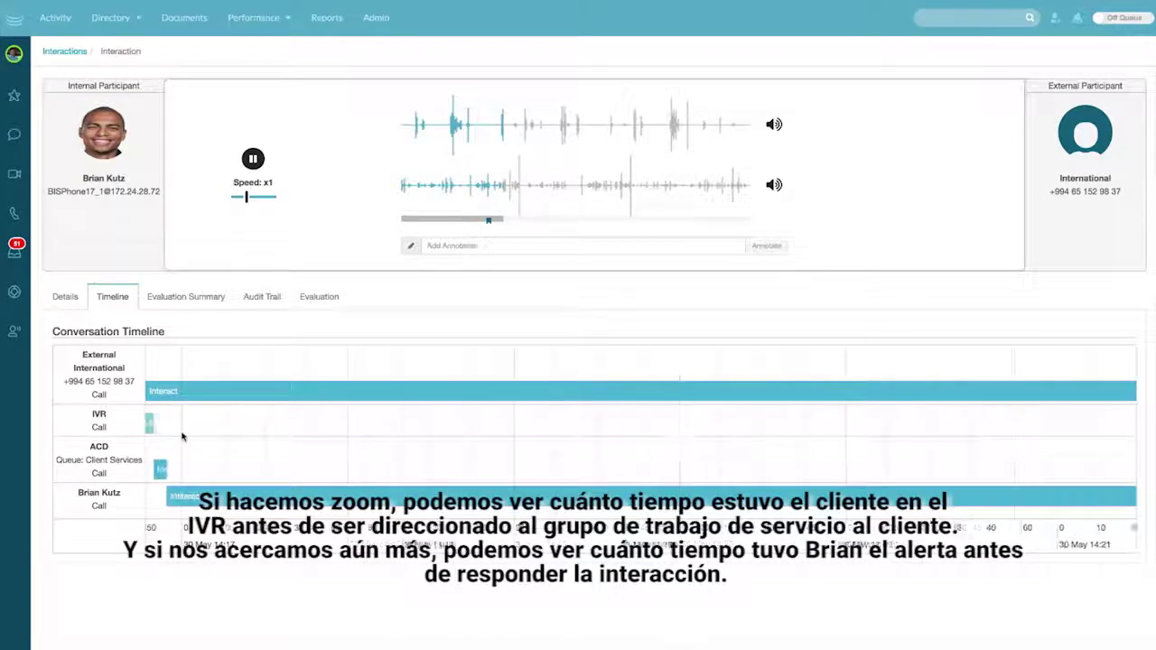
pyautogui.scroll(3, 342, 435)
pyautogui.scroll(3, 342, 435)
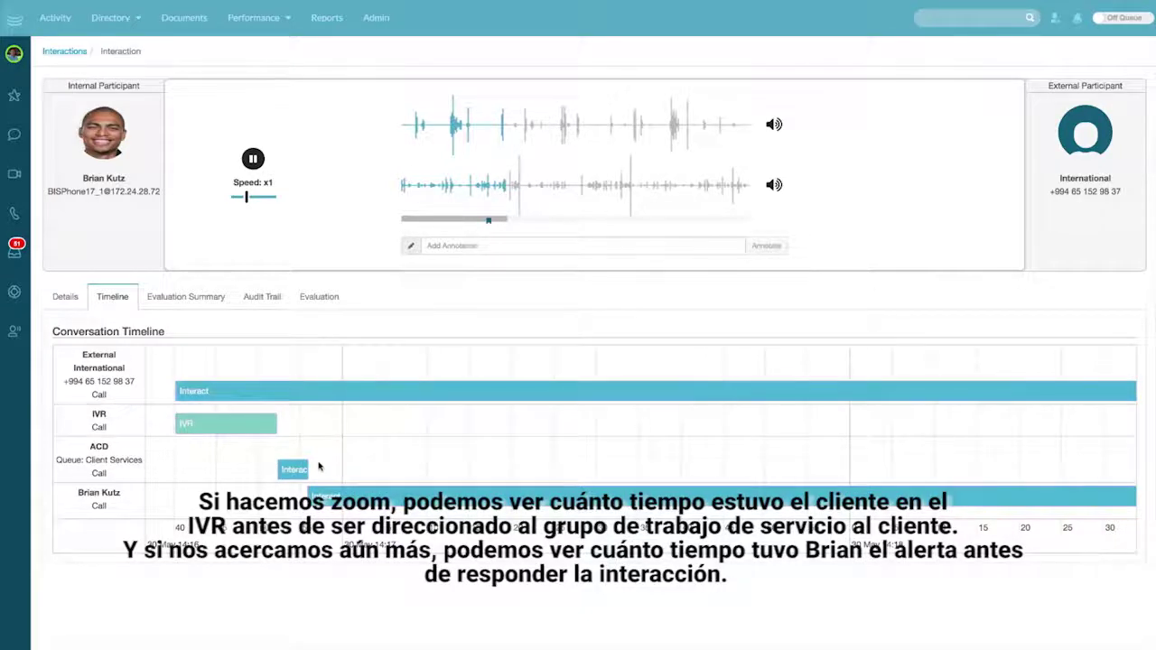
pyautogui.scroll(3, 317, 466)
pyautogui.scroll(2, 317, 466)
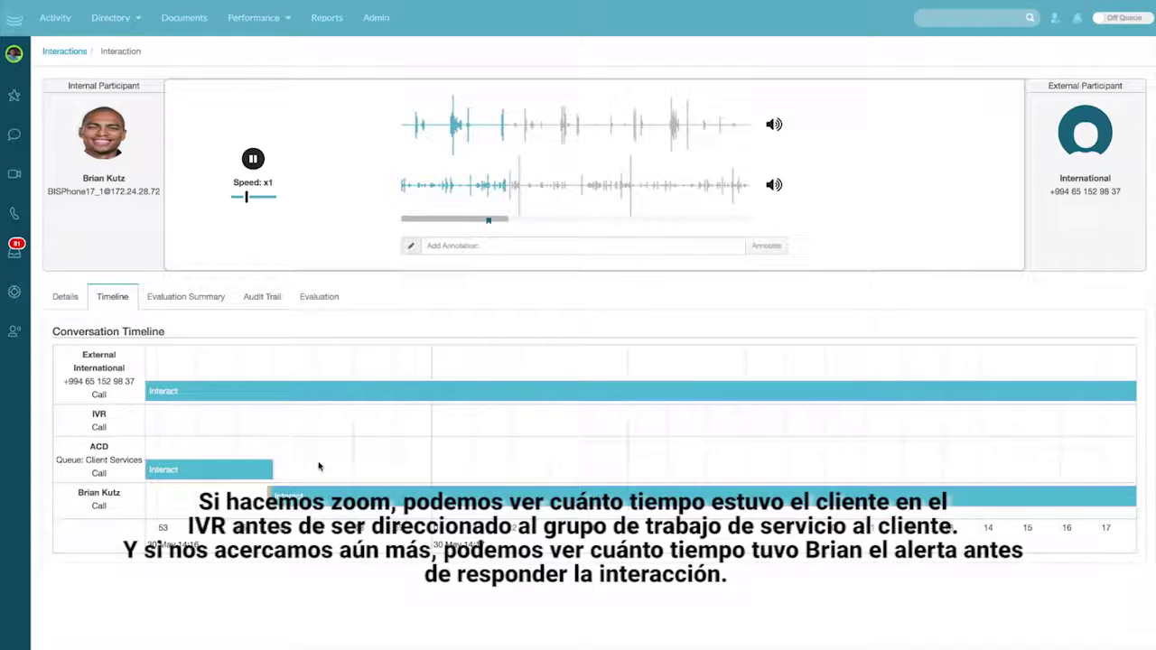
pyautogui.moveTo(366, 466); pyautogui.dragTo(436, 465)
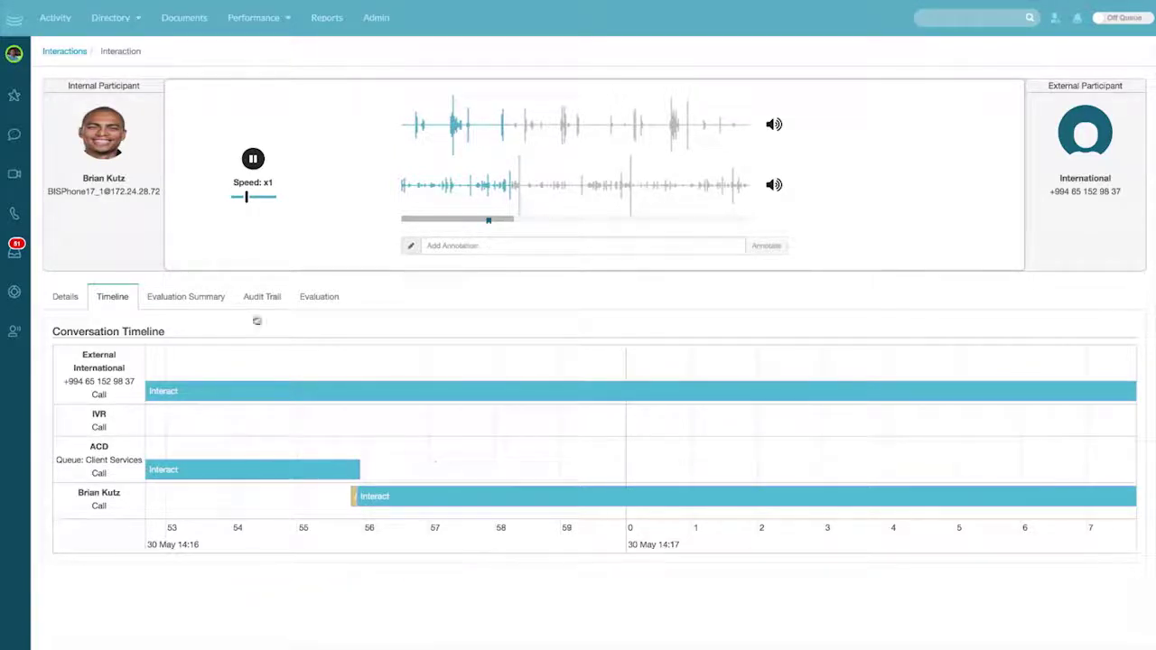
pyautogui.click(170, 295)
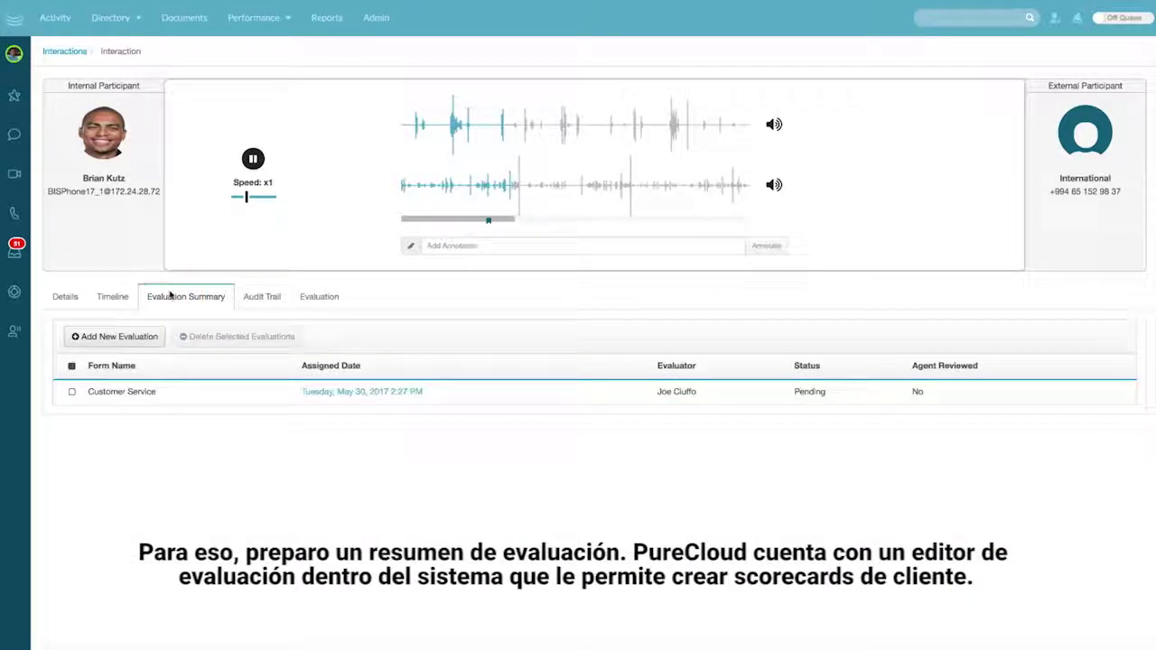
# - In the Customer Service evaluation, answer Yes to greeting and direction, and mark the issue completely resolved
pyautogui.click(324, 392)
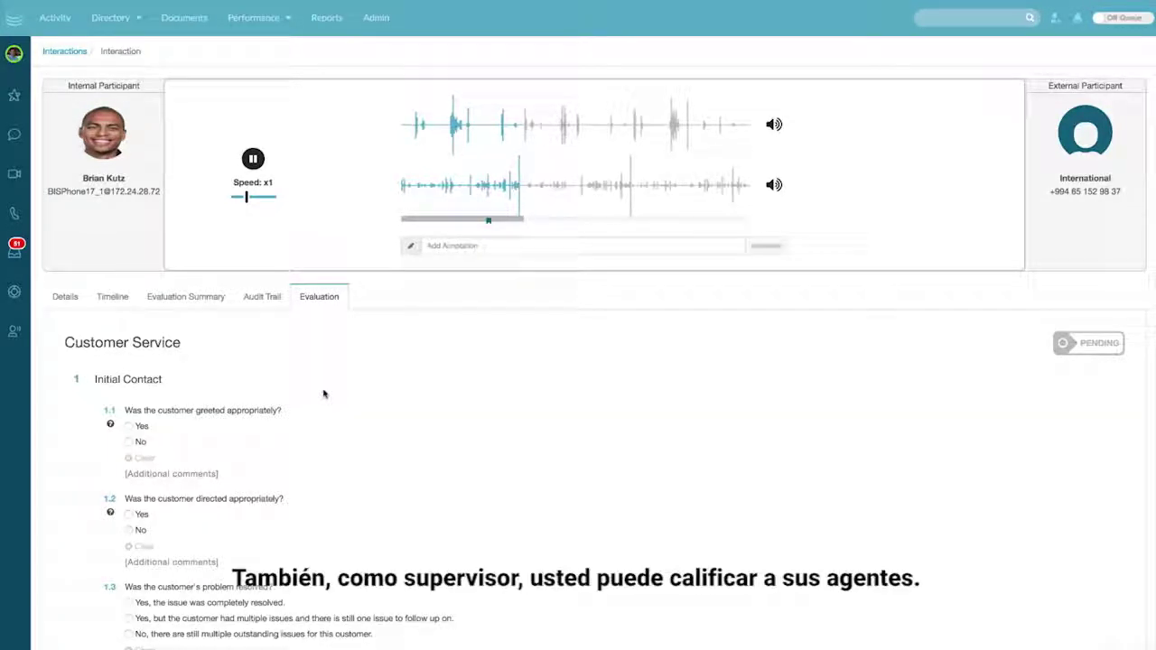
pyautogui.scroll(-1, 324, 394)
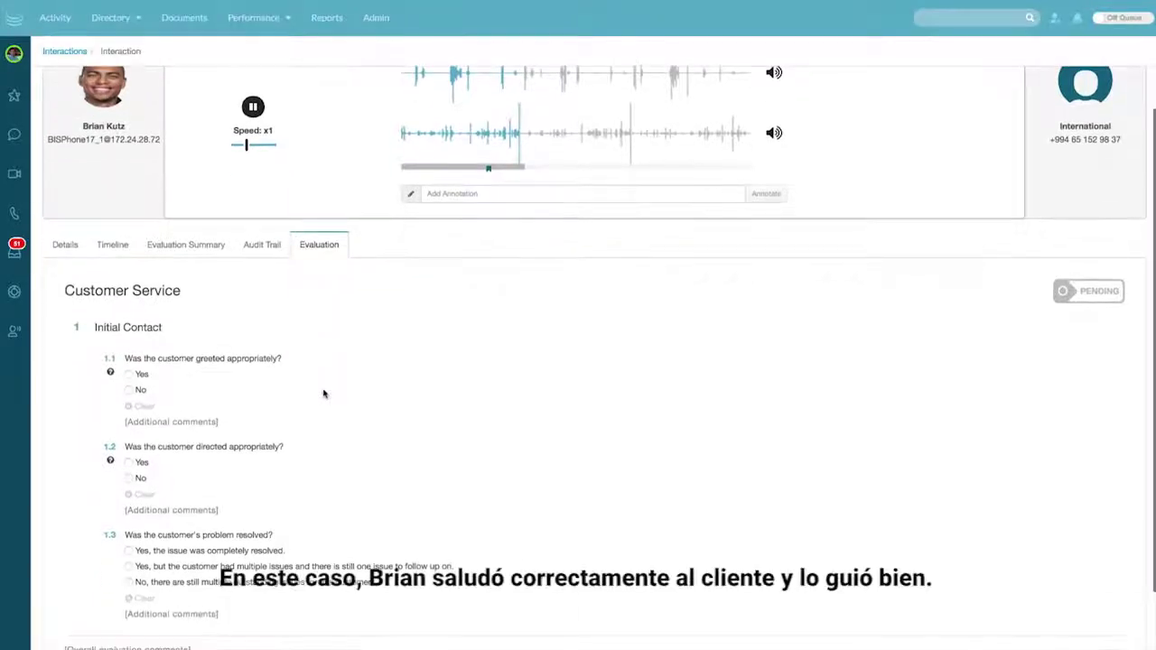
pyautogui.click(129, 374)
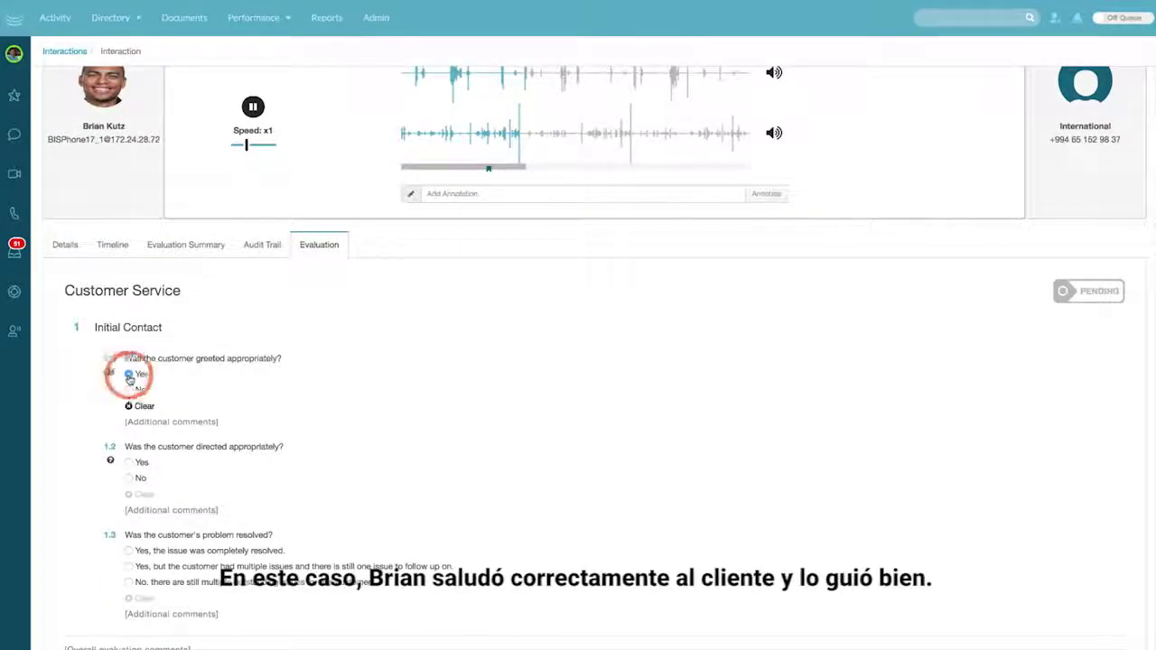
pyautogui.click(129, 462)
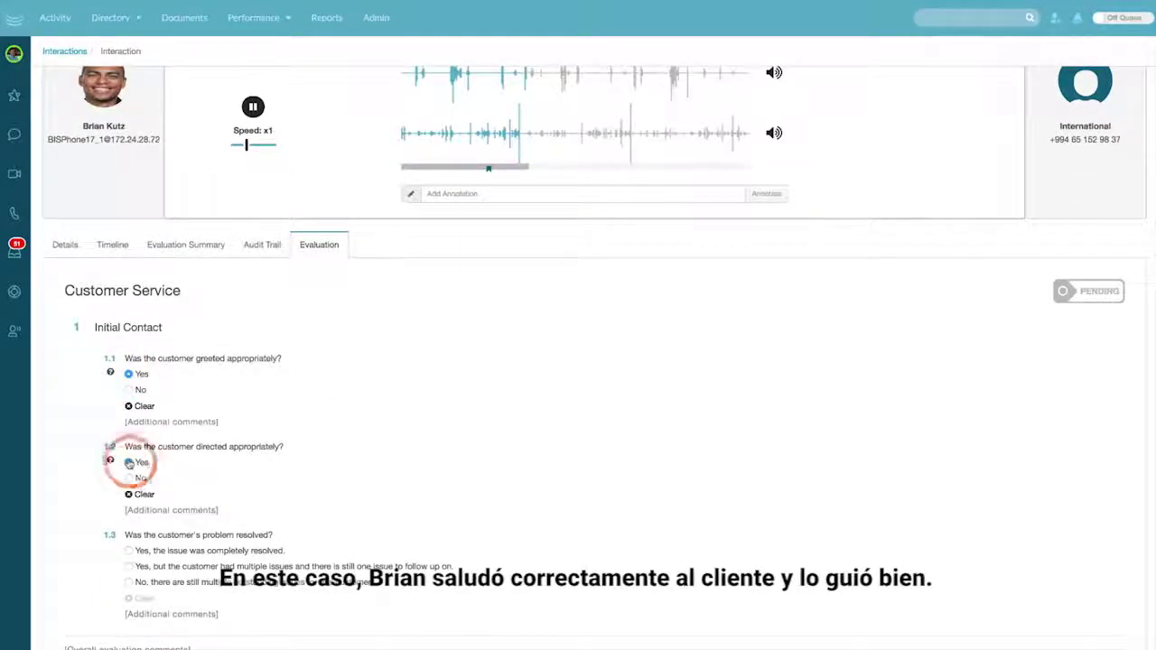
pyautogui.click(128, 551)
# - Enter the overall comment 'Great job!' and view the release-time choices
pyautogui.scroll(-2, 421, 481)
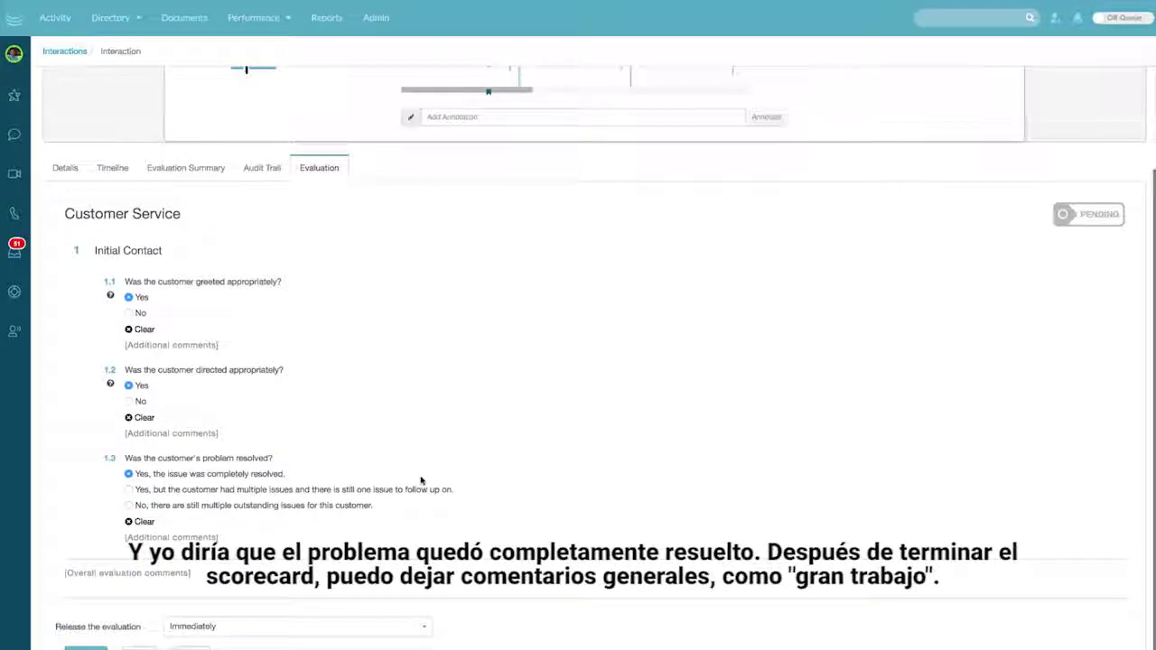
pyautogui.click(171, 579)
pyautogui.write('Great job!')
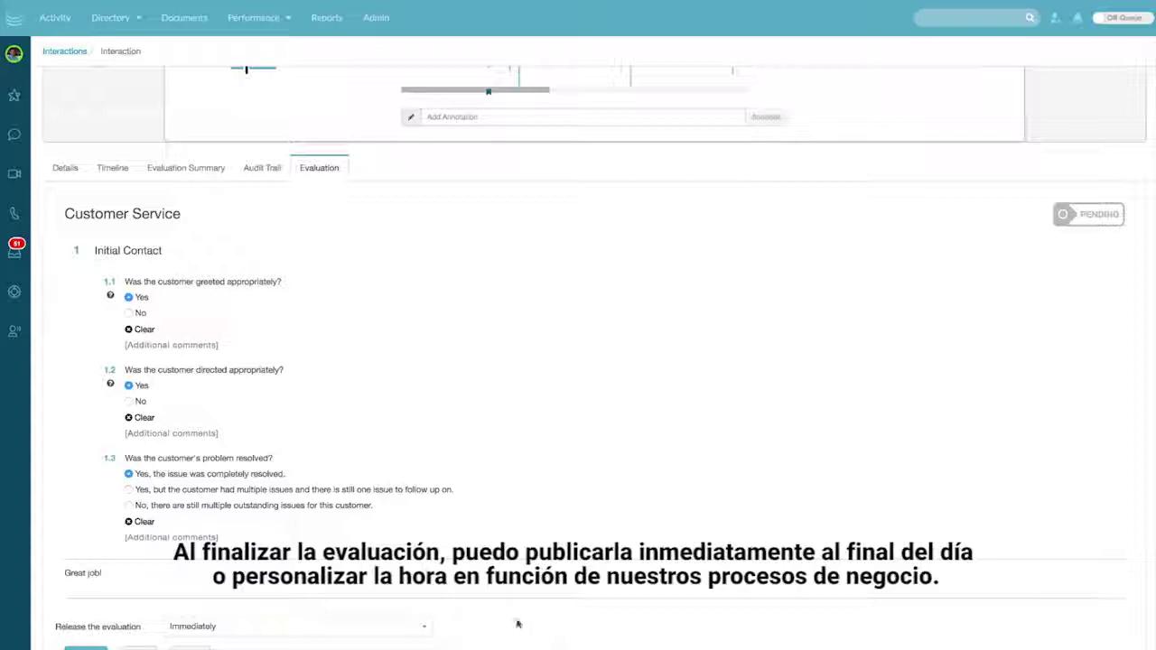
pyautogui.click(420, 627)
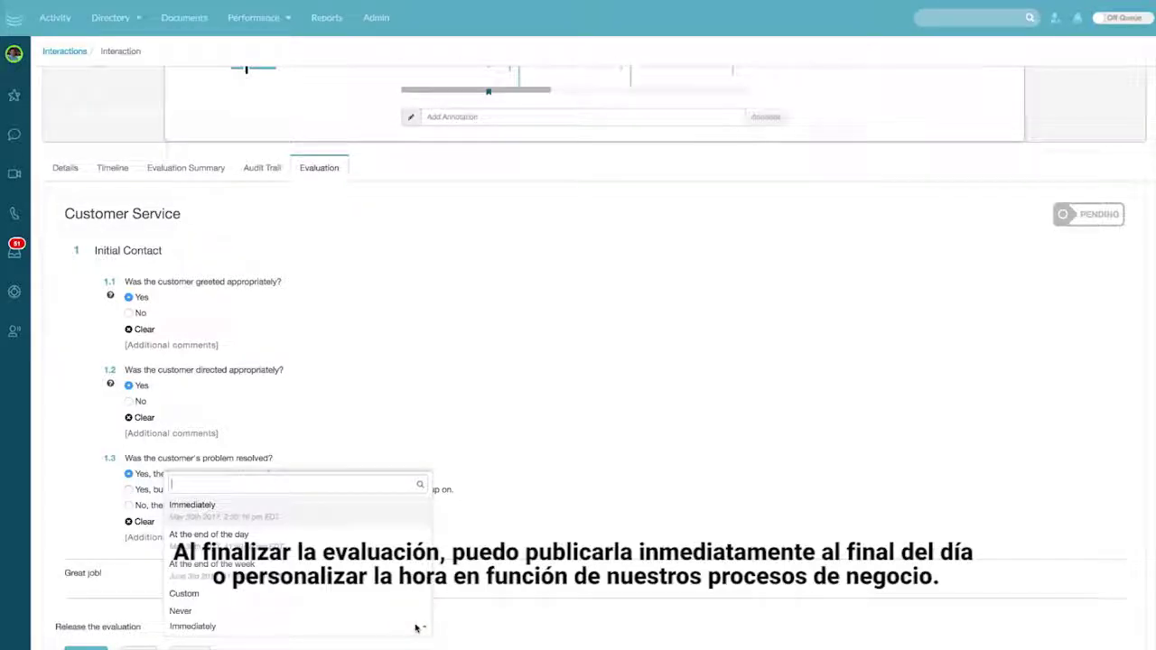